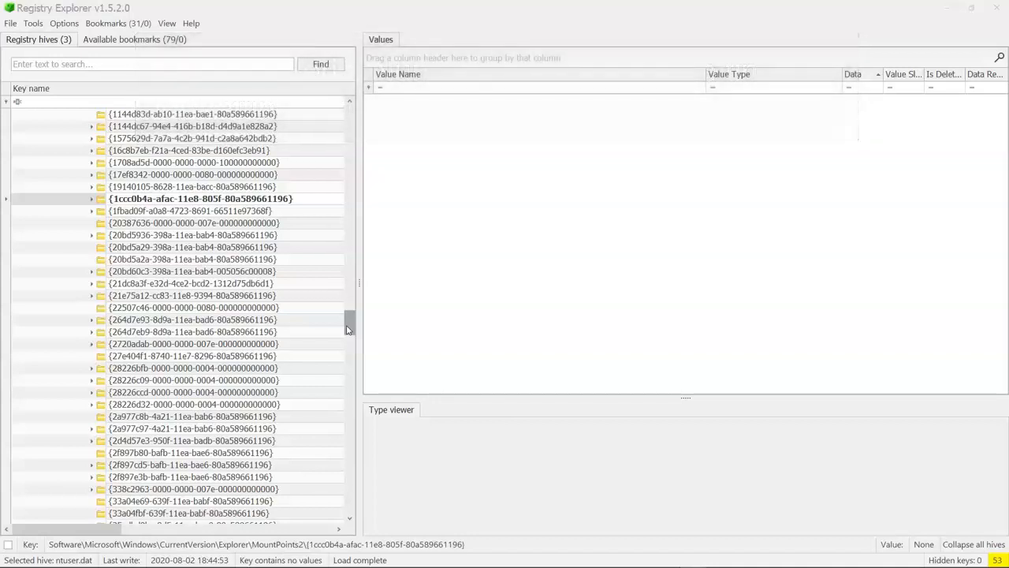
left_click_drag(348, 324, 349, 111)
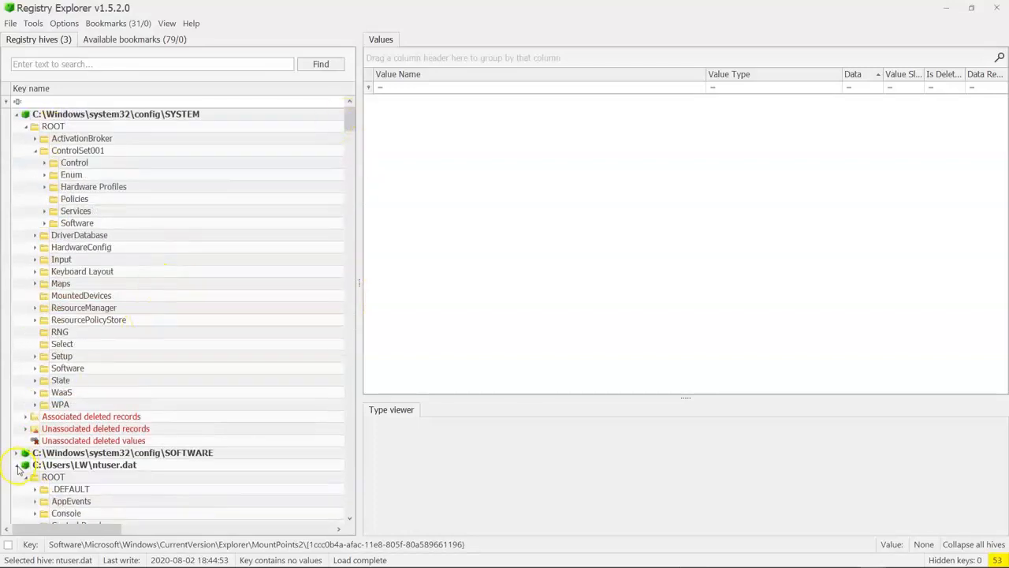
Step: Collapse ntuser.dat and expand the SOFTWARE hive down to the Microsoft key
left_click(17, 464)
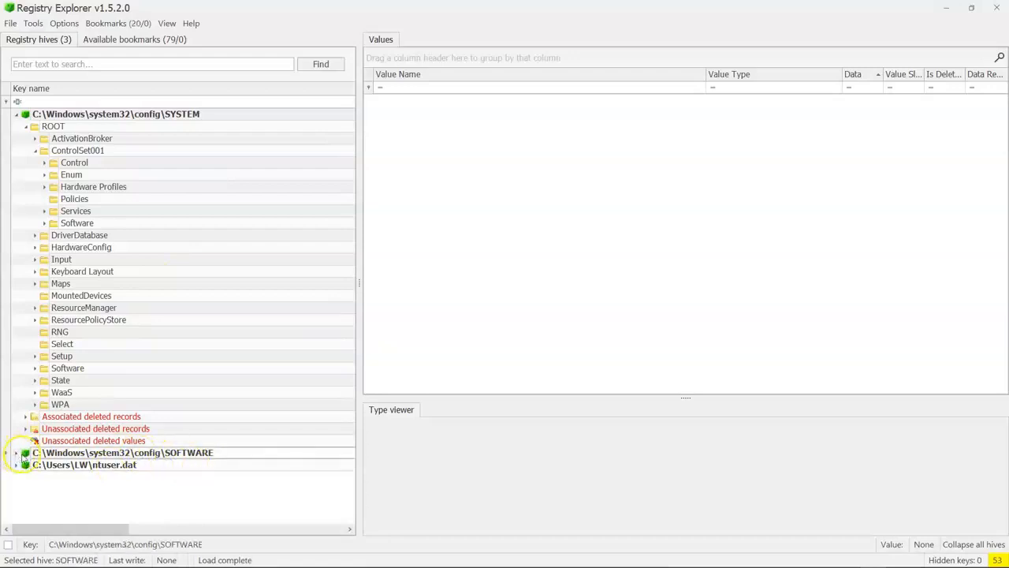
left_click(16, 453)
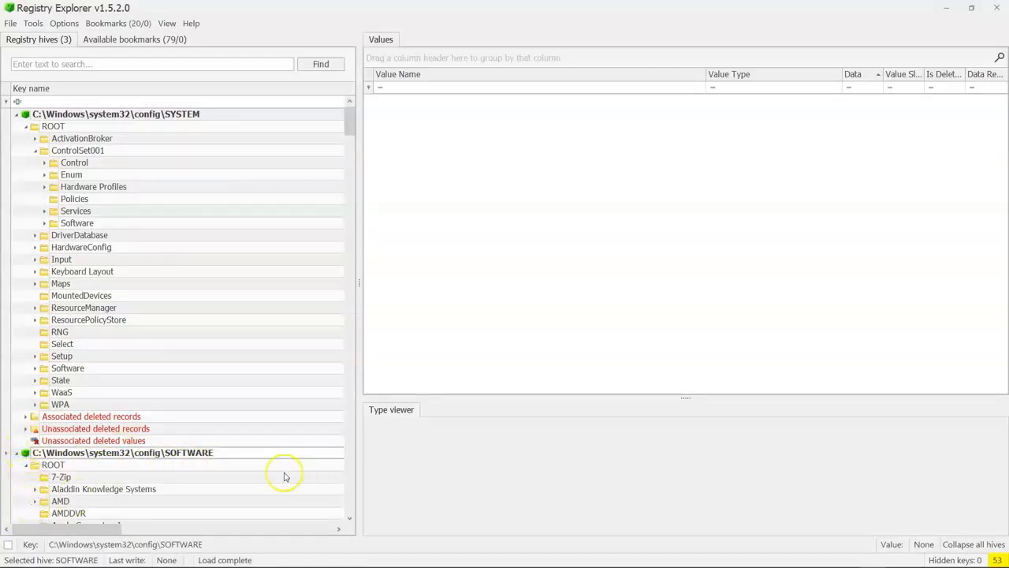
left_click_drag(349, 122, 349, 146)
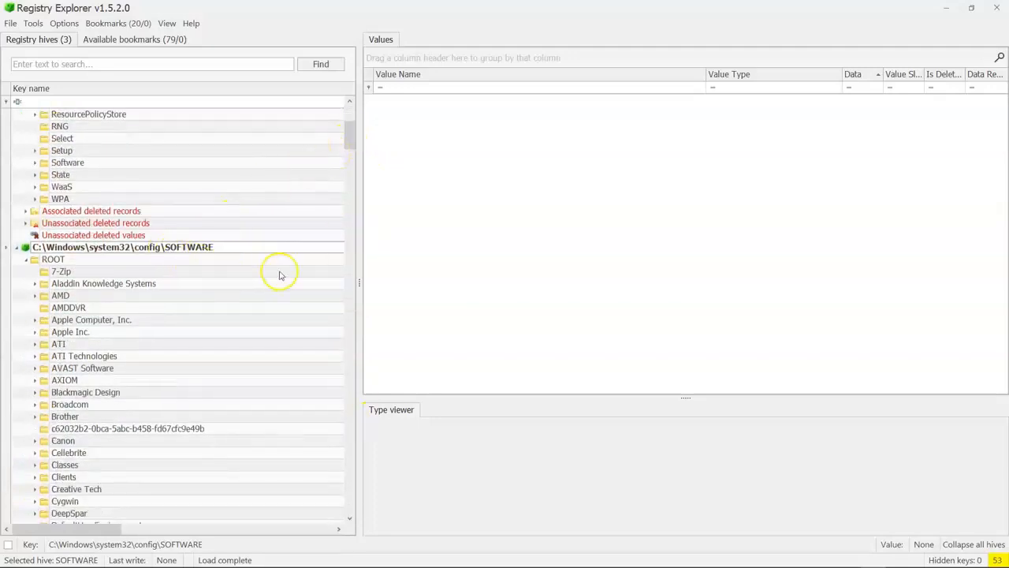
left_click_drag(350, 141, 349, 172)
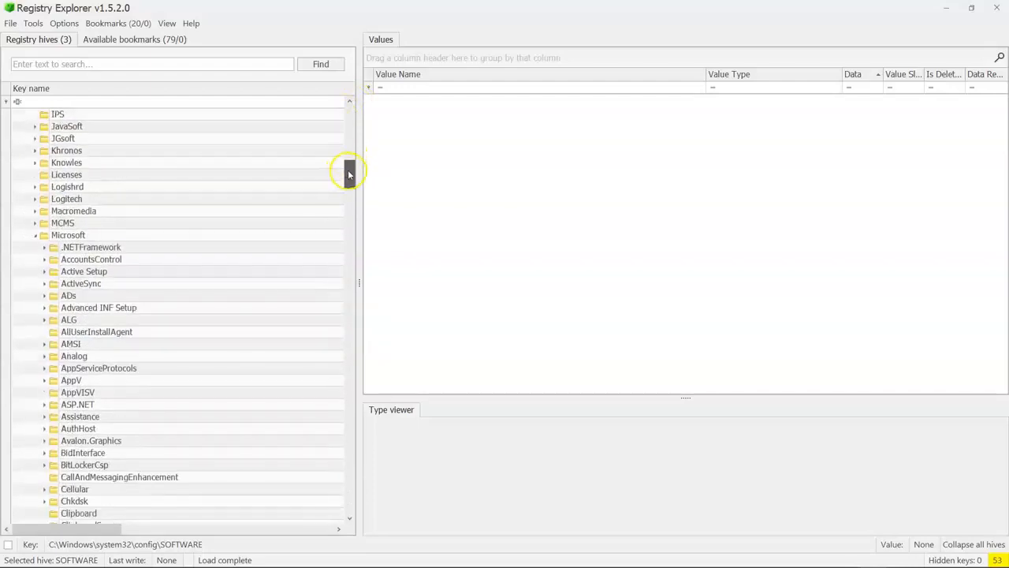
left_click(71, 235)
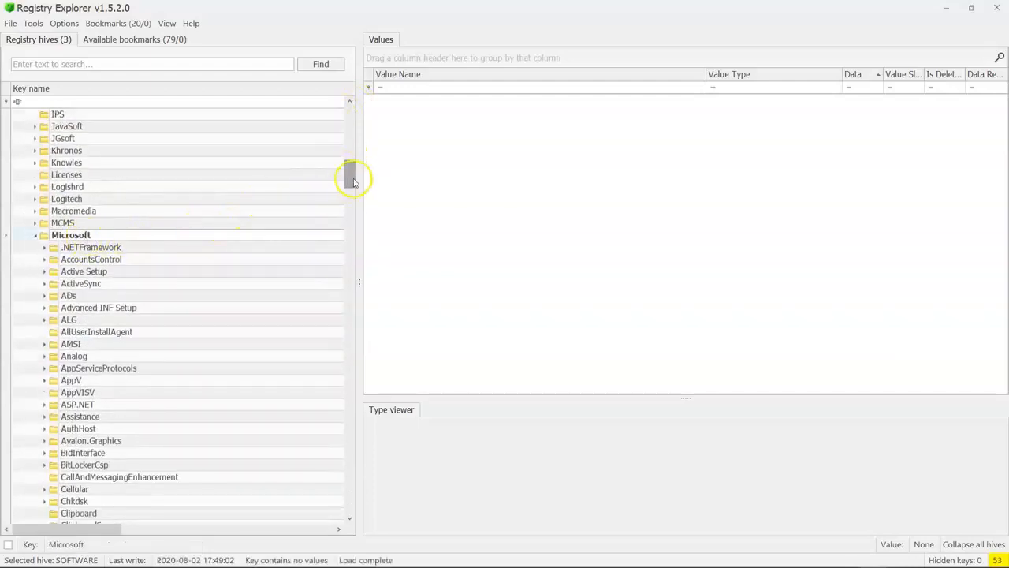
left_click_drag(350, 174, 349, 370)
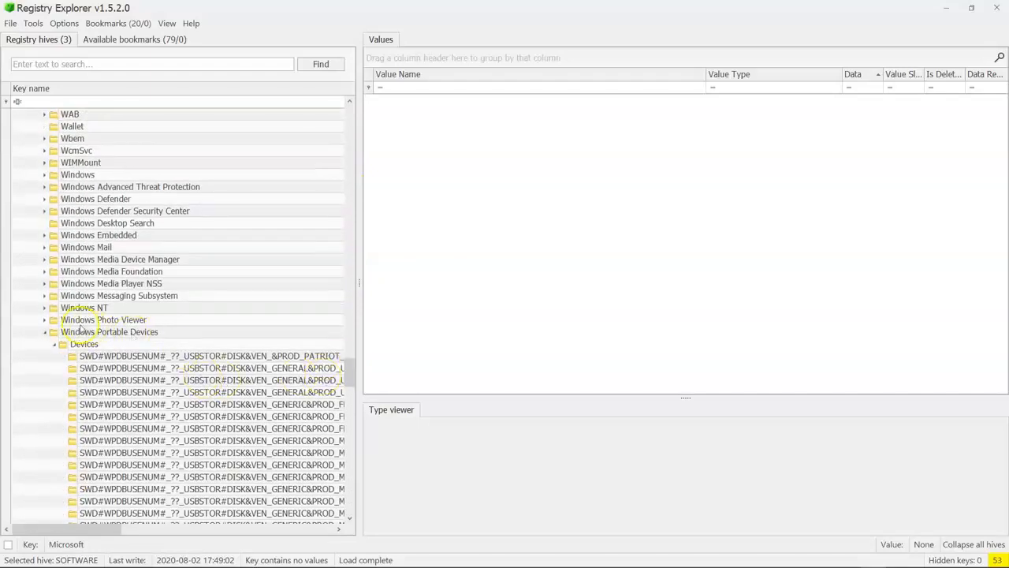
Step: Expand Windows NT > CurrentVersion under Microsoft to reveal the EMDMgmt key
left_click(46, 379)
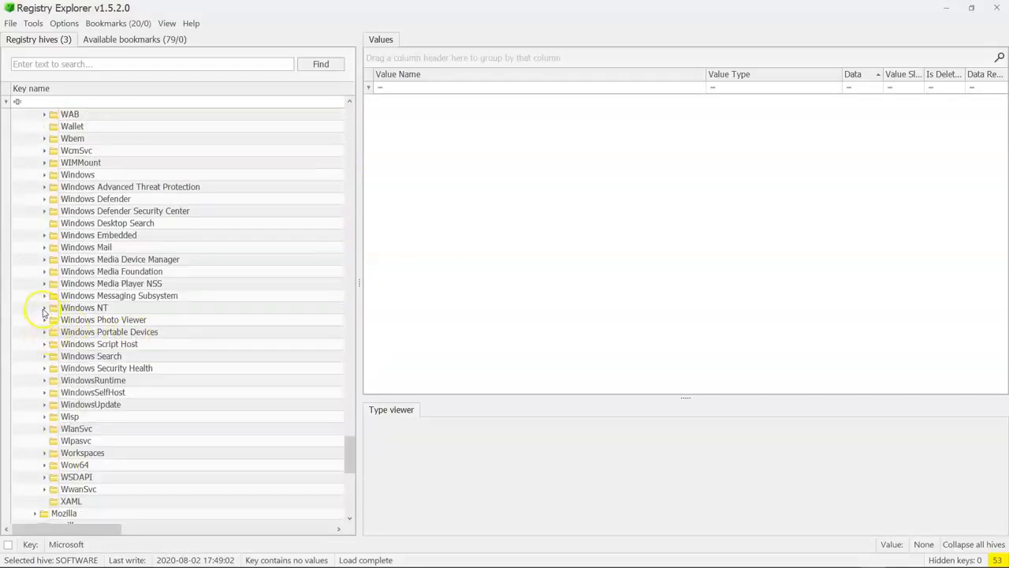
left_click(44, 308)
left_click(54, 320)
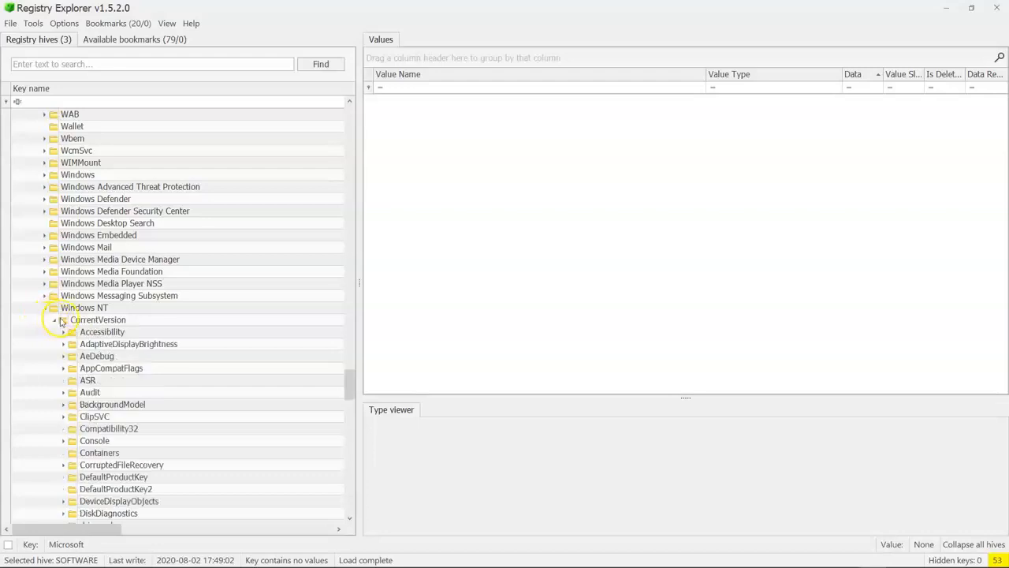
left_click_drag(350, 385, 350, 404)
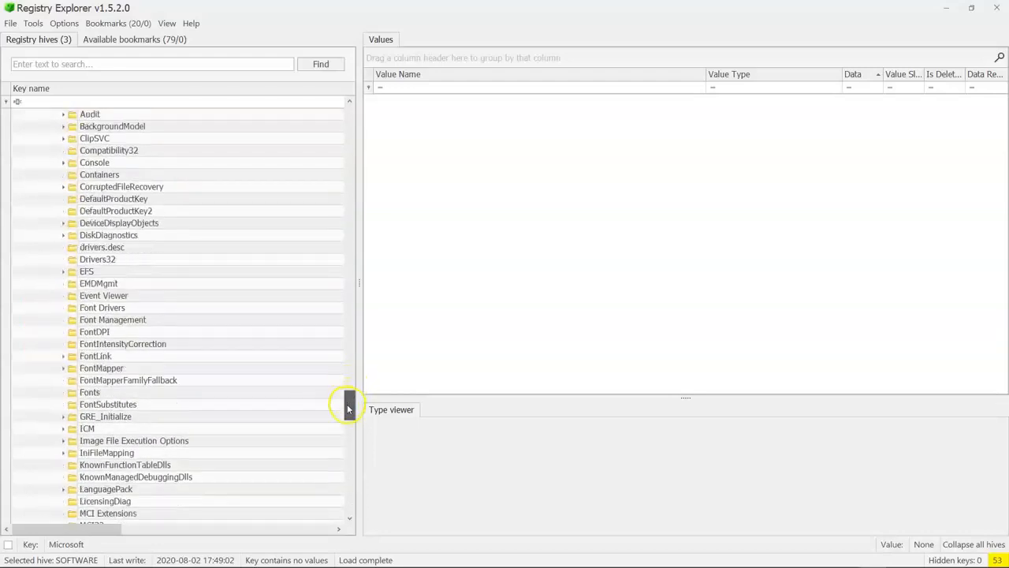
left_click(103, 284)
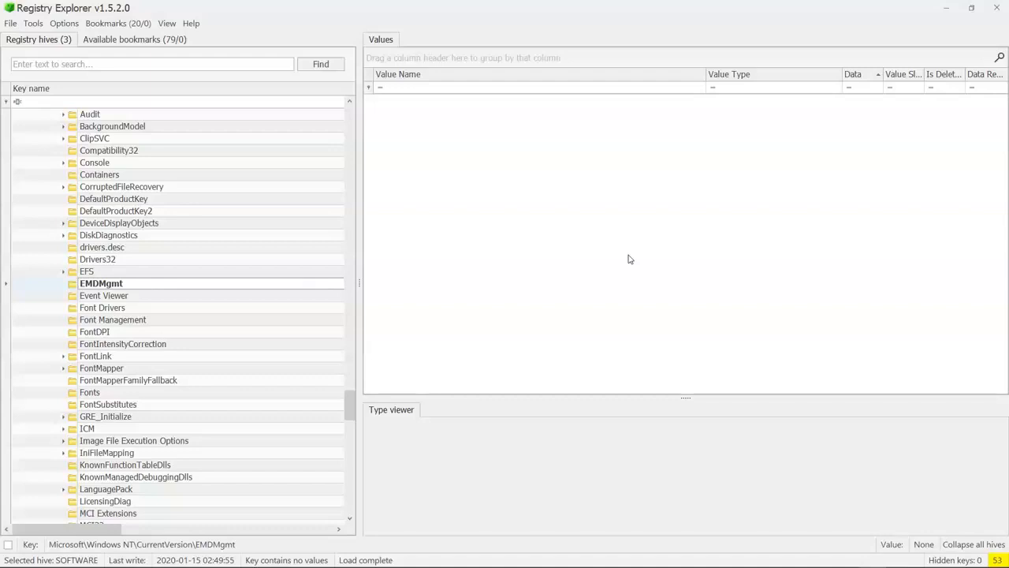
left_click(583, 284)
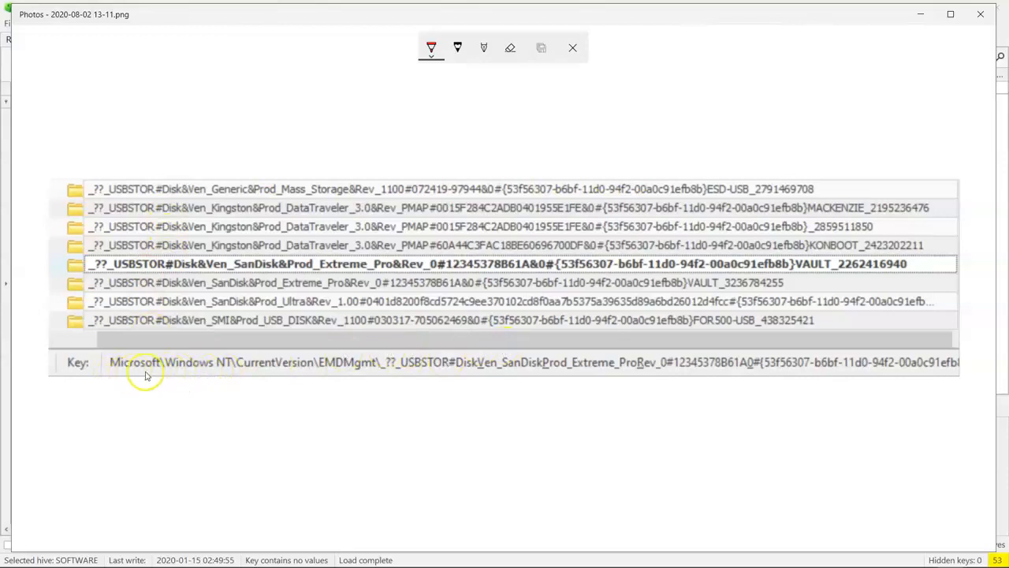
left_click_drag(202, 372, 374, 372)
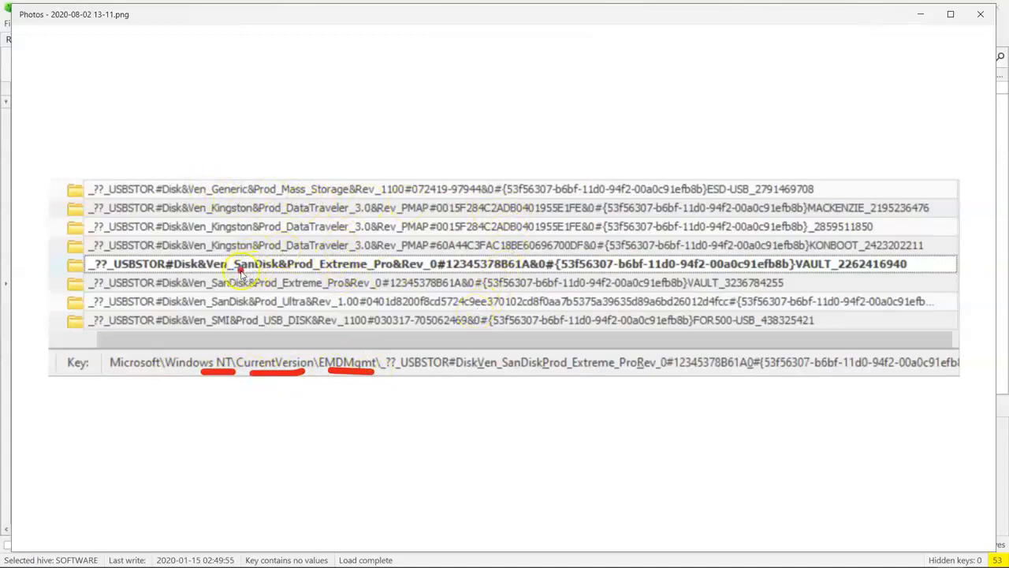
left_click_drag(238, 271, 313, 271)
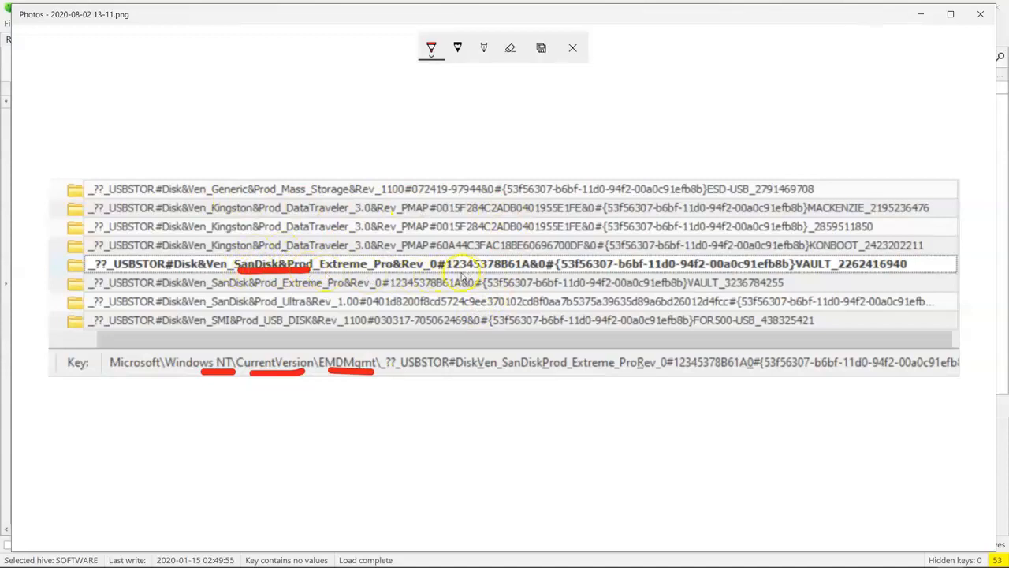
left_click_drag(457, 271, 542, 271)
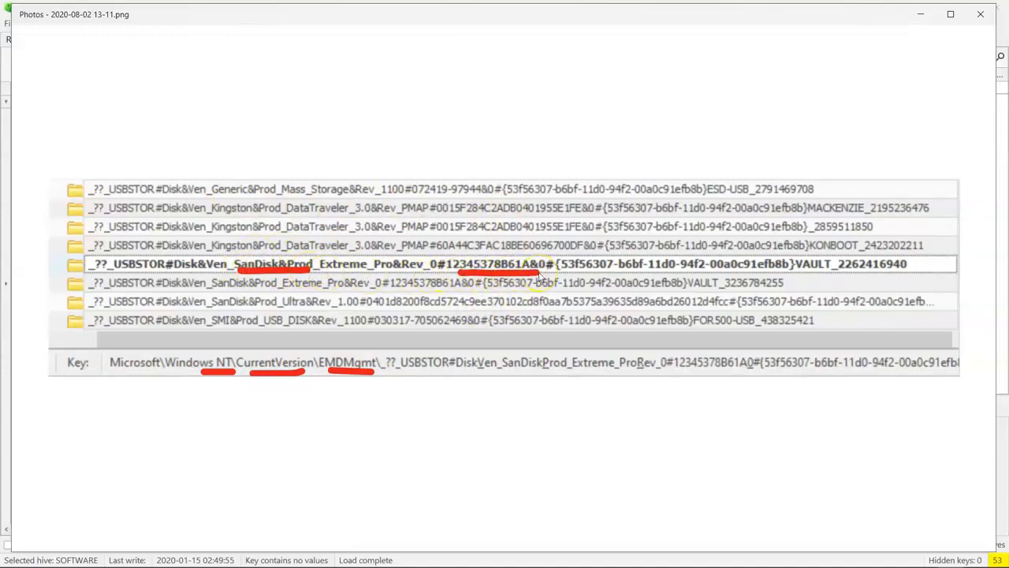
left_click_drag(832, 272, 789, 271)
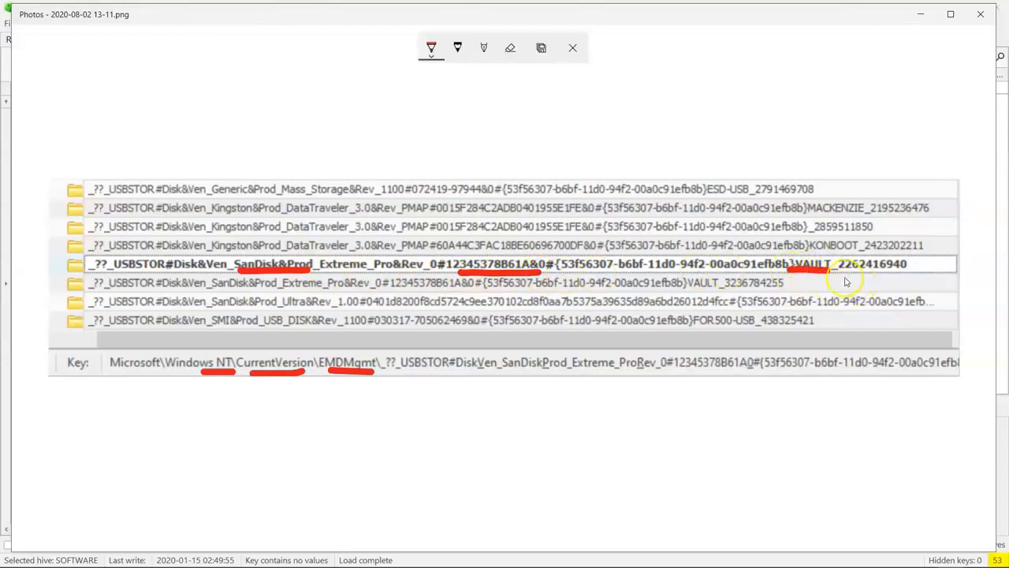
left_click_drag(841, 276, 918, 280)
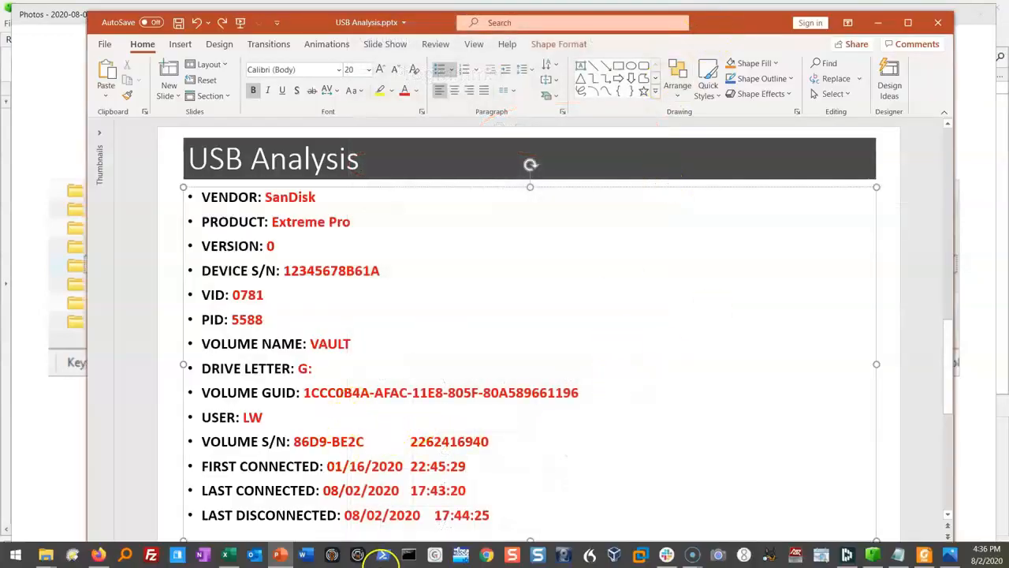
Step: Delete the FIRST CONNECTED, LAST CONNECTED and LAST DISCONNECTED bullets from the USB Analysis slide
left_click_drag(493, 515, 178, 467)
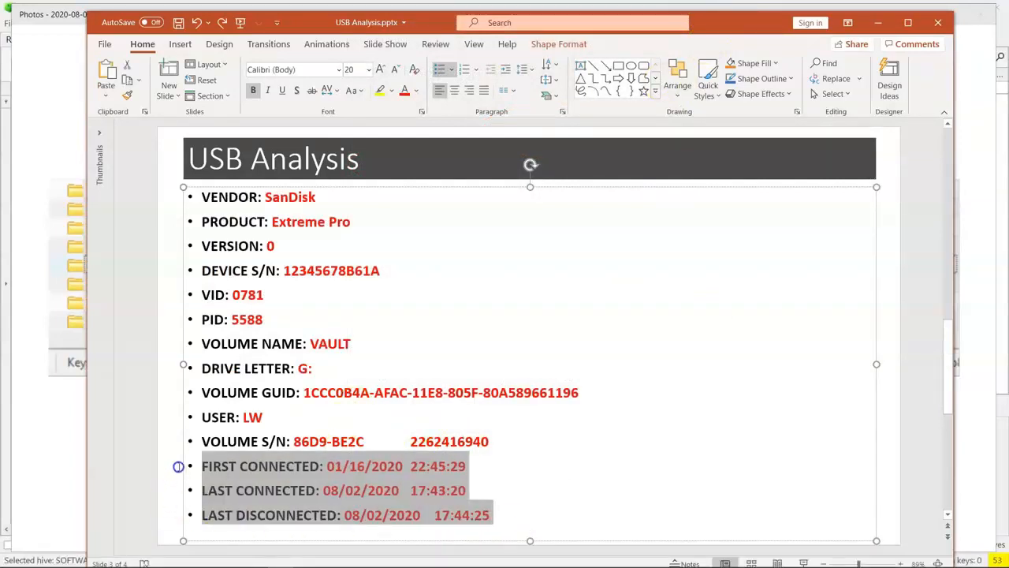
key("Delete")
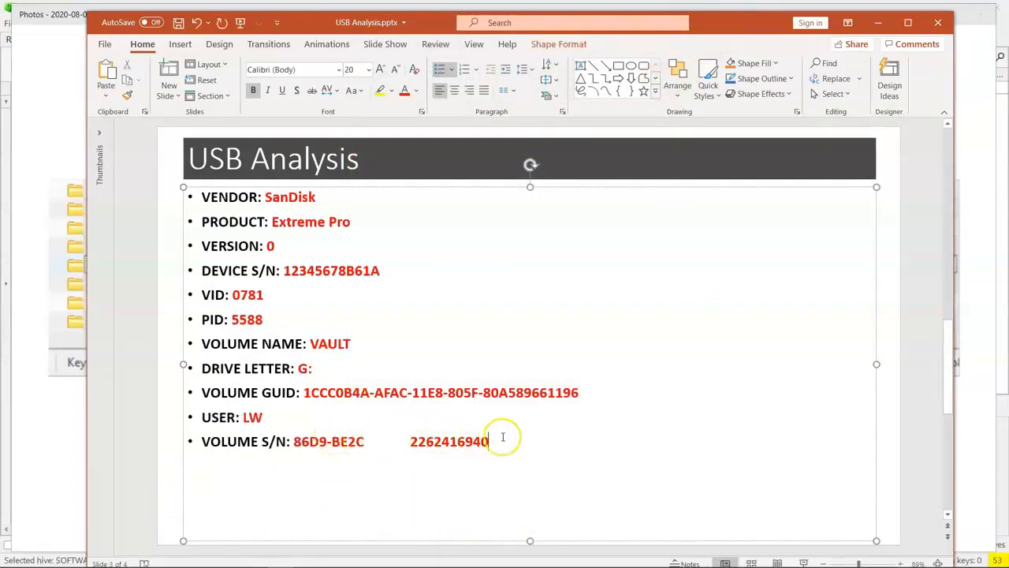
left_click_drag(491, 441, 262, 441)
left_click(364, 442)
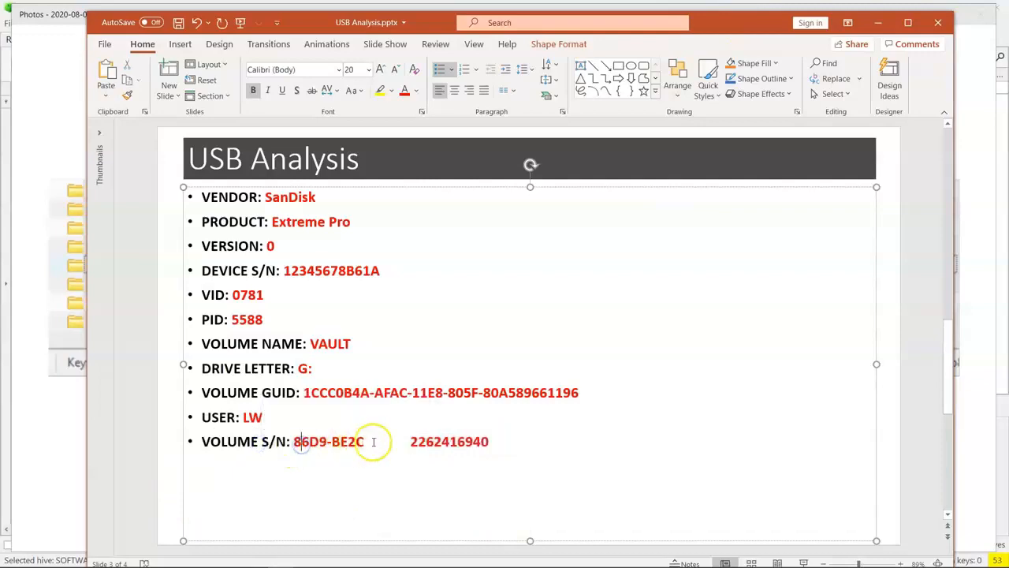
left_click_drag(364, 441, 204, 441)
left_click_drag(489, 440, 374, 444)
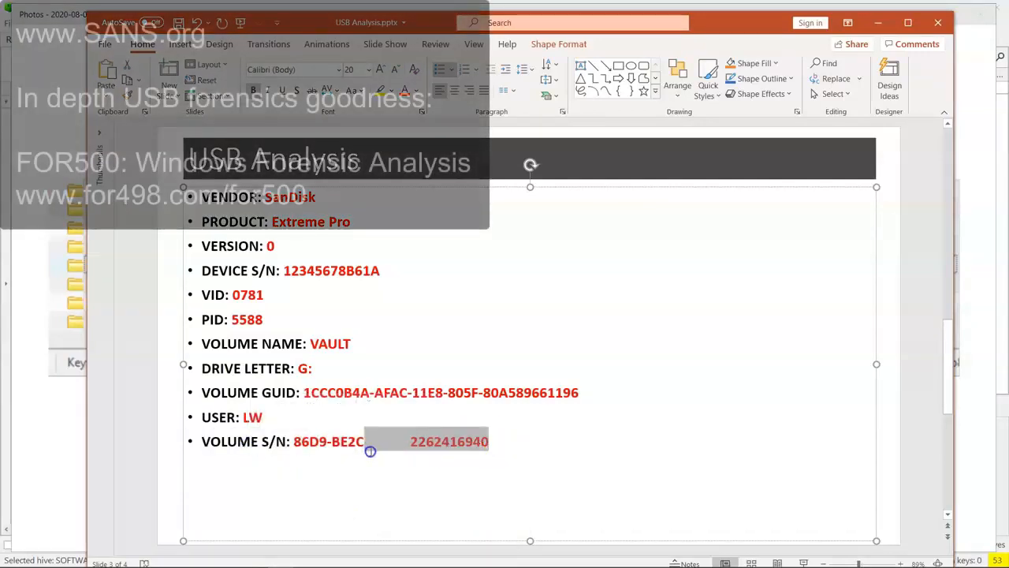